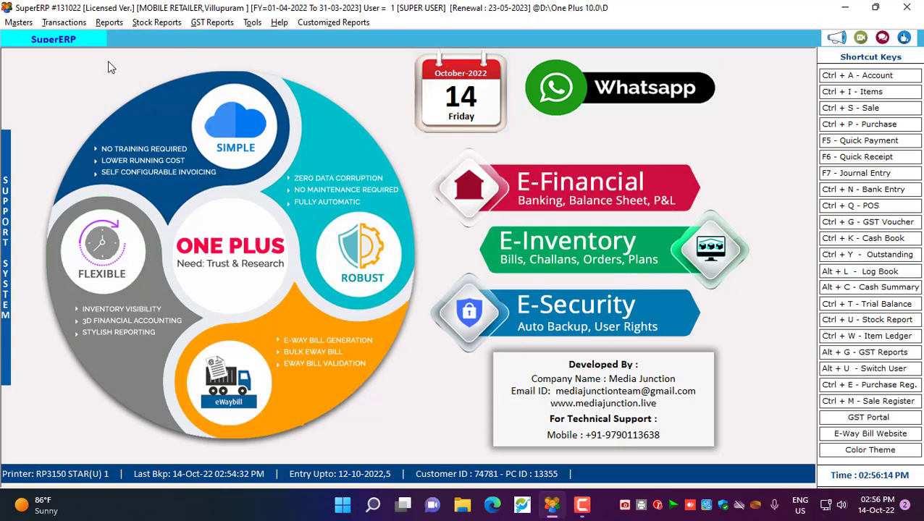
# Step: Open the item list's settings and keep serial number tracking enabled
pyautogui.click(862, 92)
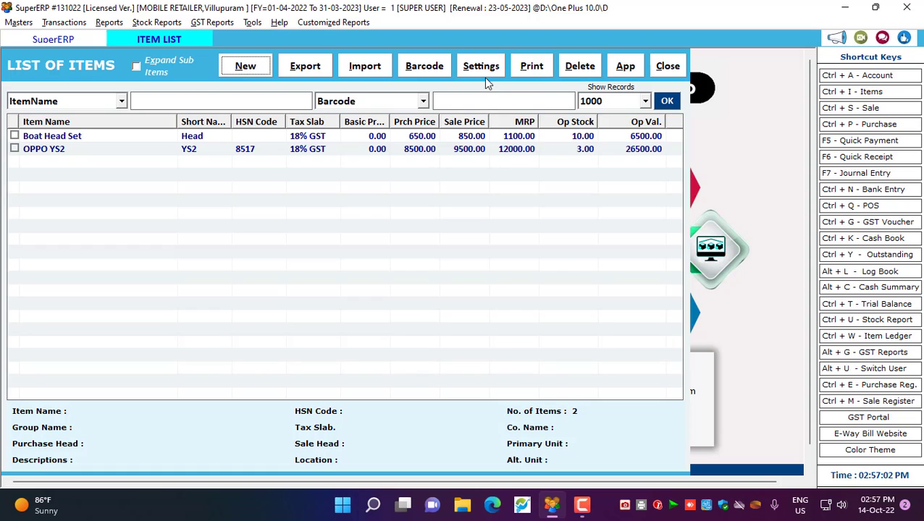
pyautogui.click(477, 66)
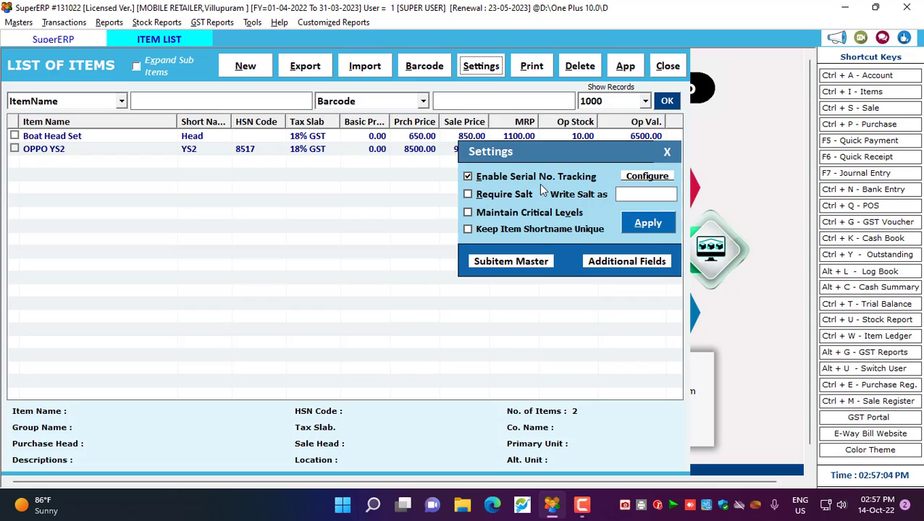
pyautogui.click(468, 177)
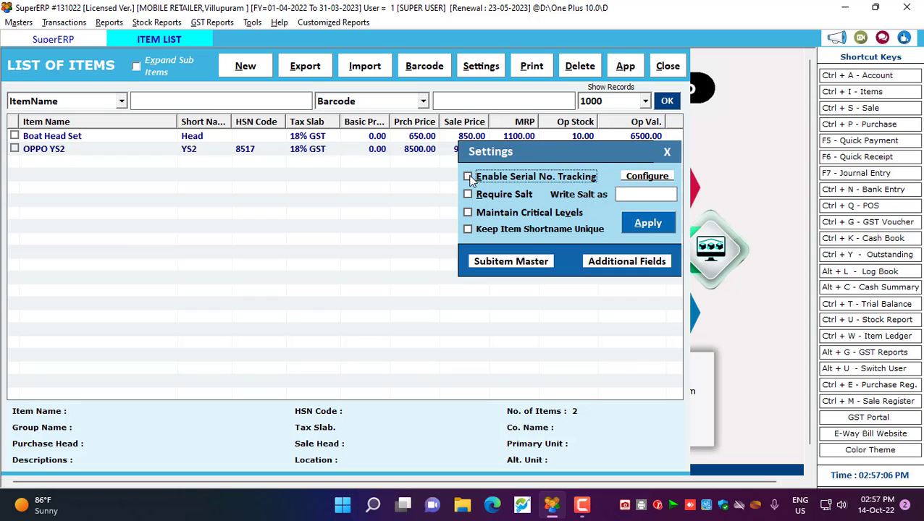
pyautogui.click(468, 176)
# Step: Configure serial number tracking to also ask for serial numbers on free quantity, then apply the serial number and item settings
pyautogui.click(636, 179)
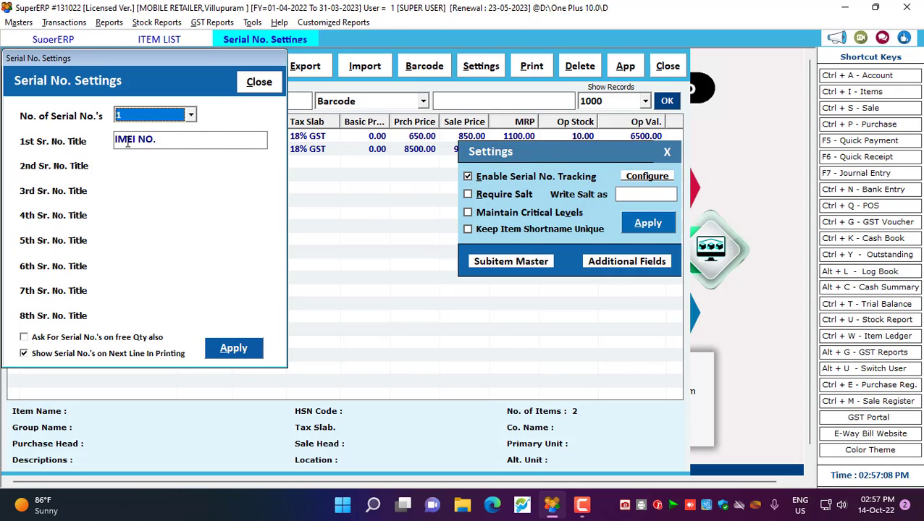
pyautogui.click(118, 337)
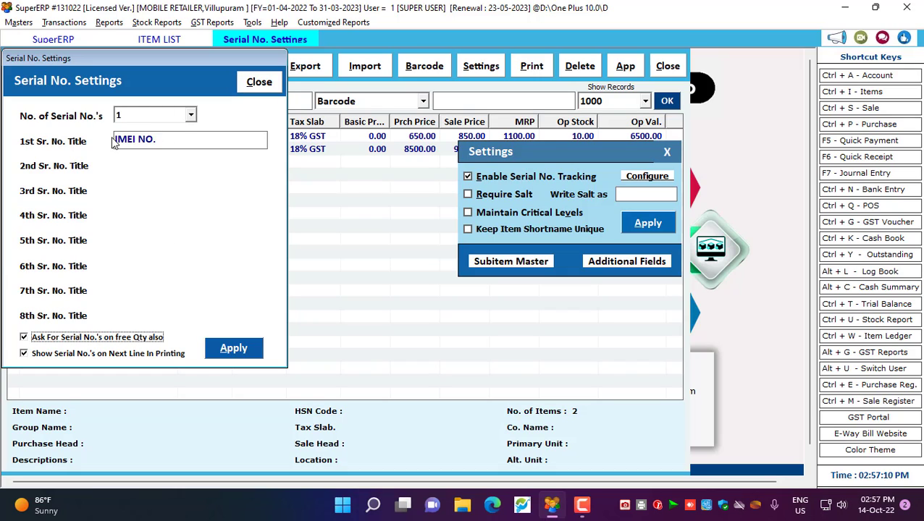
pyautogui.click(173, 141)
pyautogui.click(173, 141)
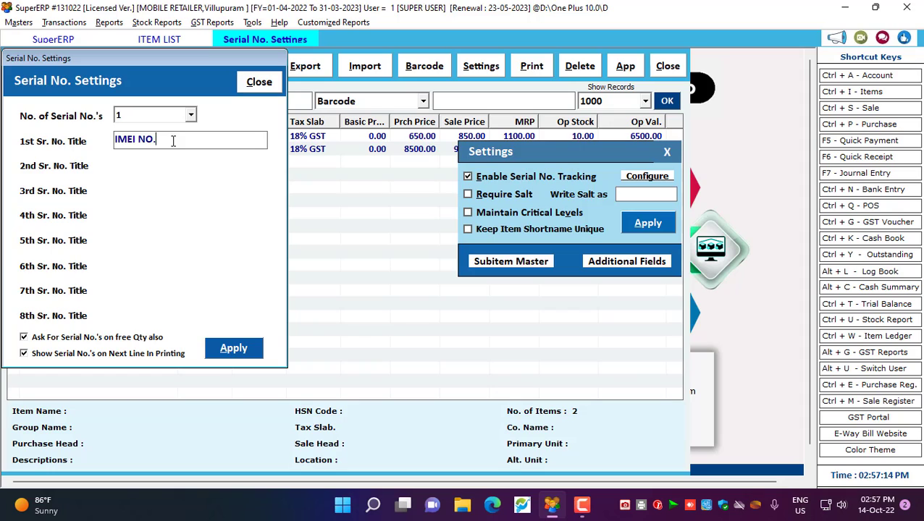
pyautogui.click(132, 141)
pyautogui.moveTo(130, 142); pyautogui.dragTo(56, 147)
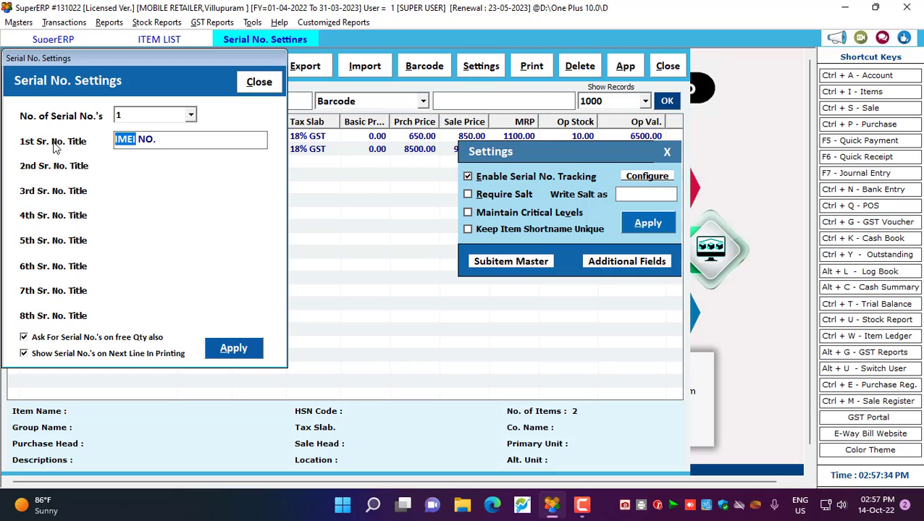
pyautogui.click(221, 347)
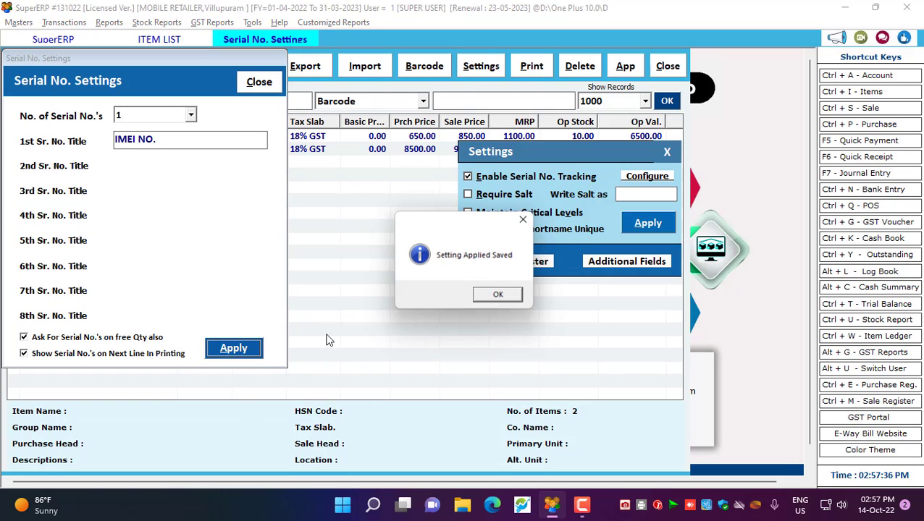
pyautogui.click(500, 296)
pyautogui.click(259, 83)
pyautogui.click(648, 223)
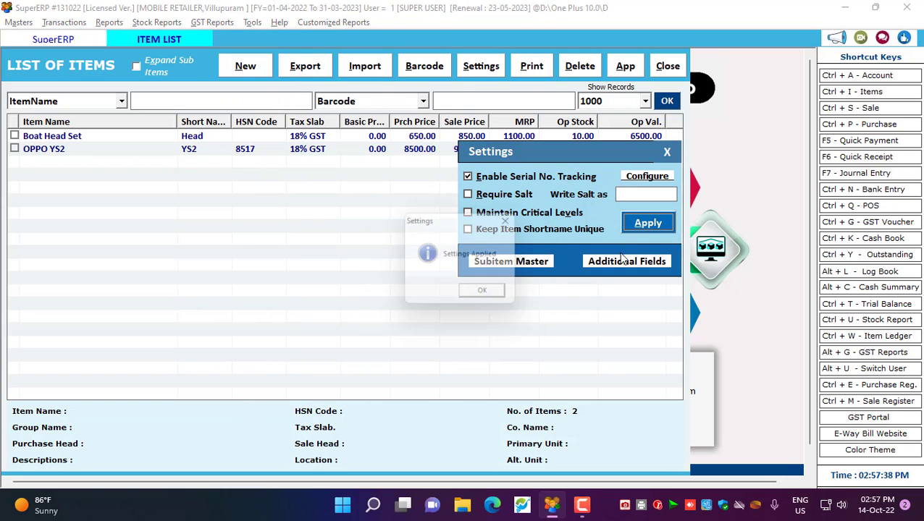
pyautogui.click(487, 295)
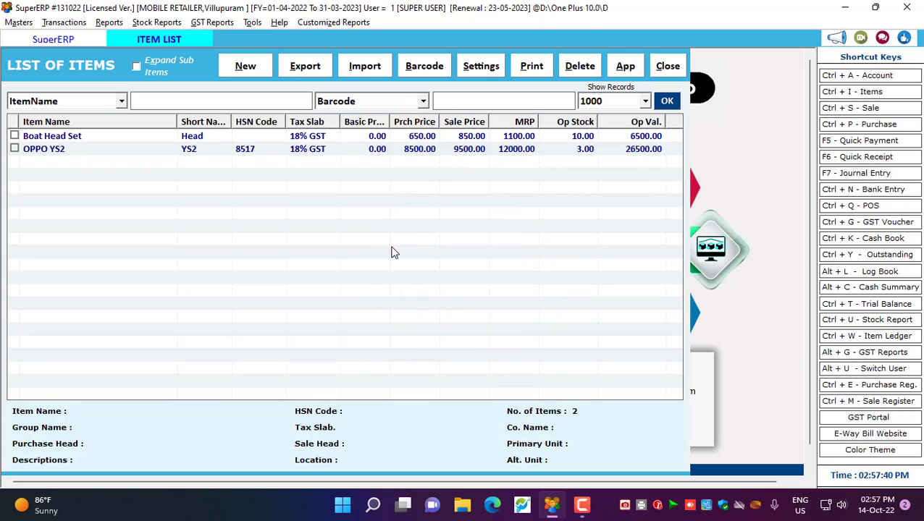
# Step: Open the Boat Head Set item and review its name, purchase price, sale price, M.R.P. and IMEI number tracking option
pyautogui.click(192, 138)
pyautogui.press('Return')
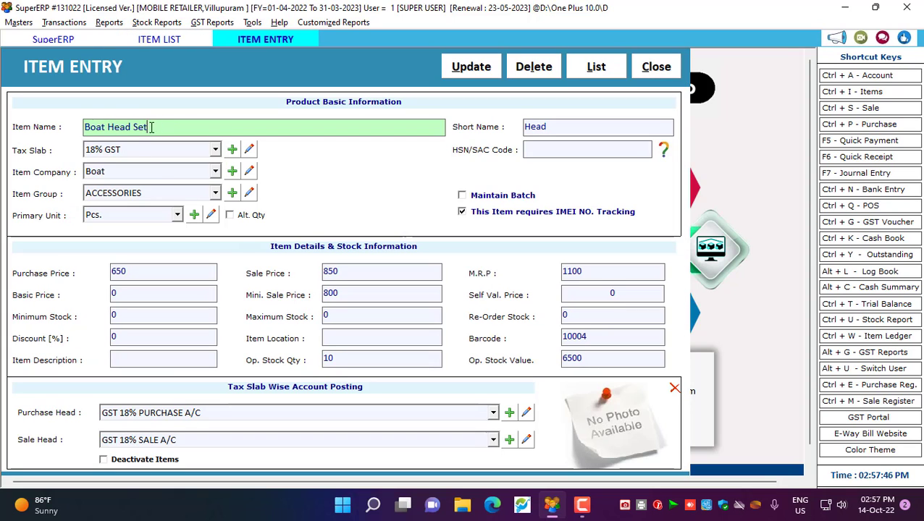
pyautogui.moveTo(149, 126); pyautogui.dragTo(23, 124)
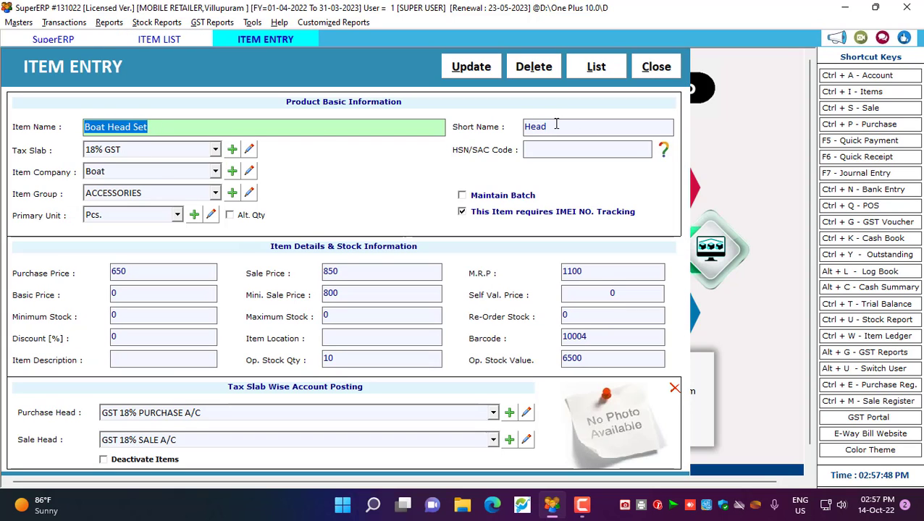
pyautogui.press('Tab')
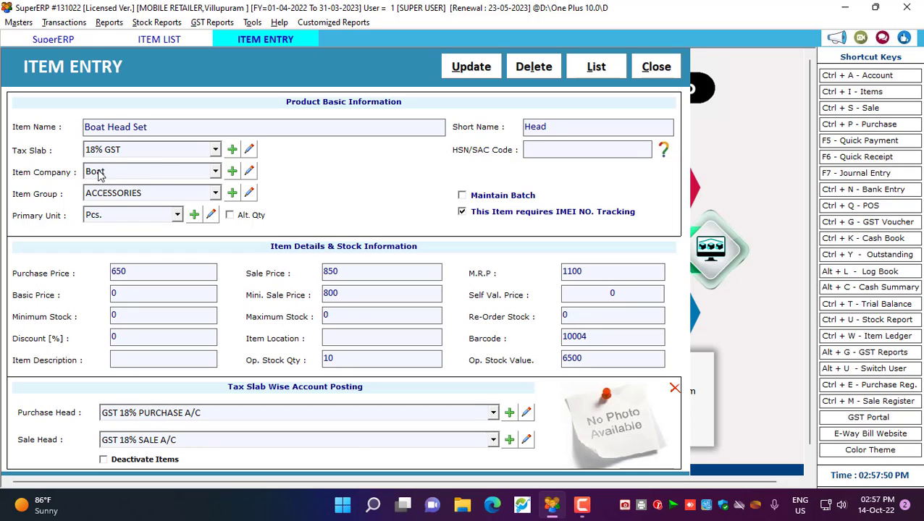
pyautogui.click(147, 268)
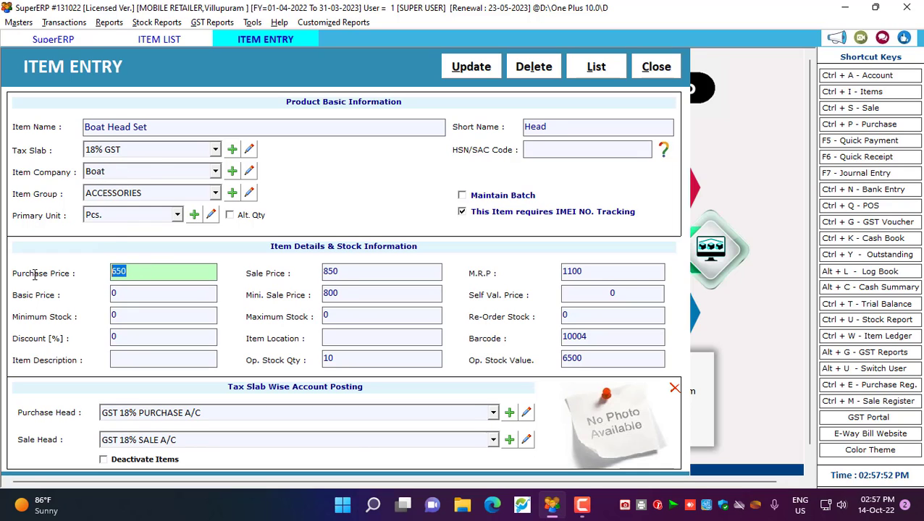
pyautogui.click(351, 271)
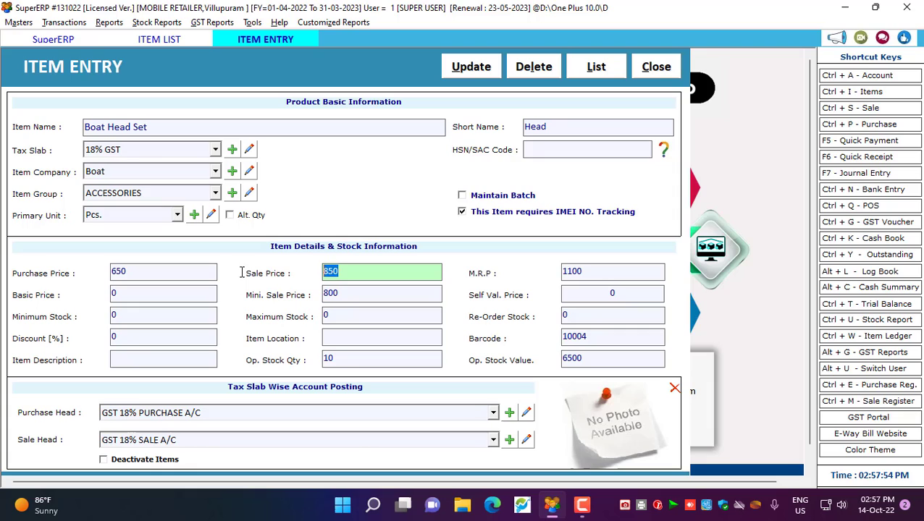
pyautogui.click(596, 269)
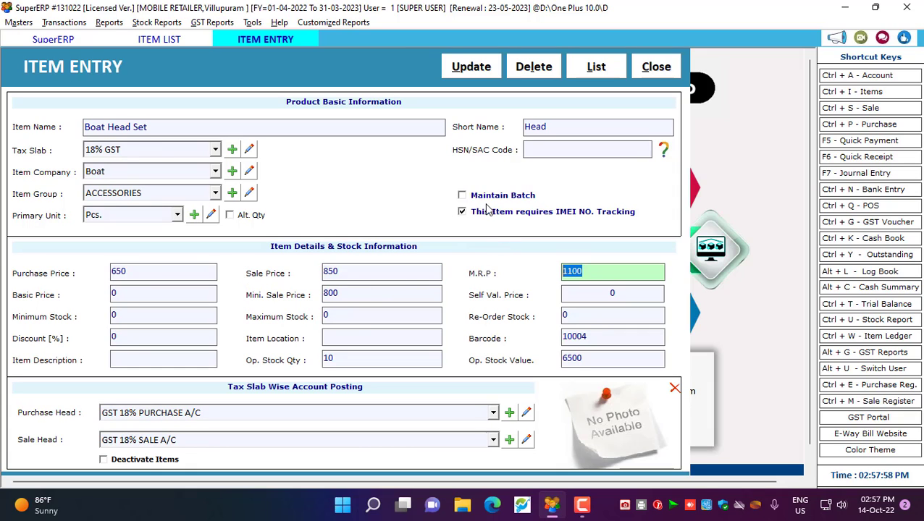
pyautogui.hotkey('ctrl', 'shift', 'd')
pyautogui.moveTo(447, 204); pyautogui.dragTo(646, 223)
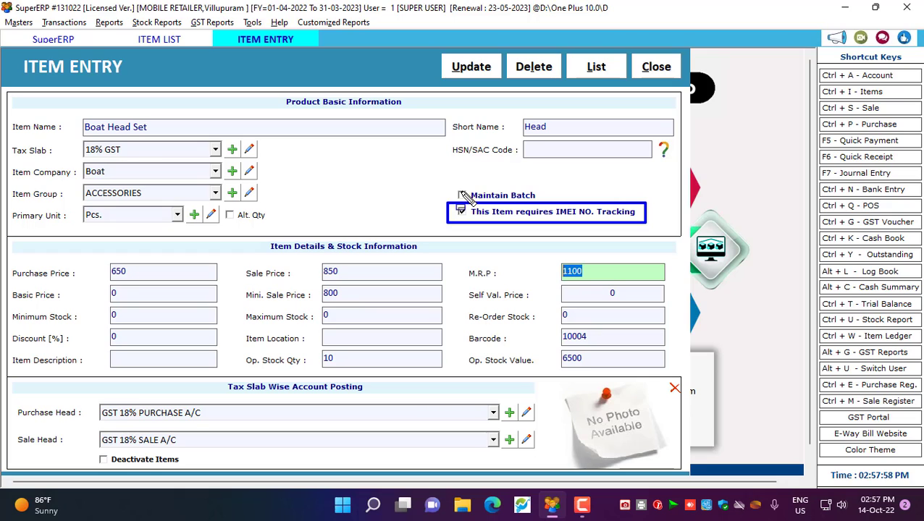
# Step: Update the Boat Head Set item with IMEI number tracking required and close the item entry and item list
pyautogui.click(462, 68)
pyautogui.click(517, 294)
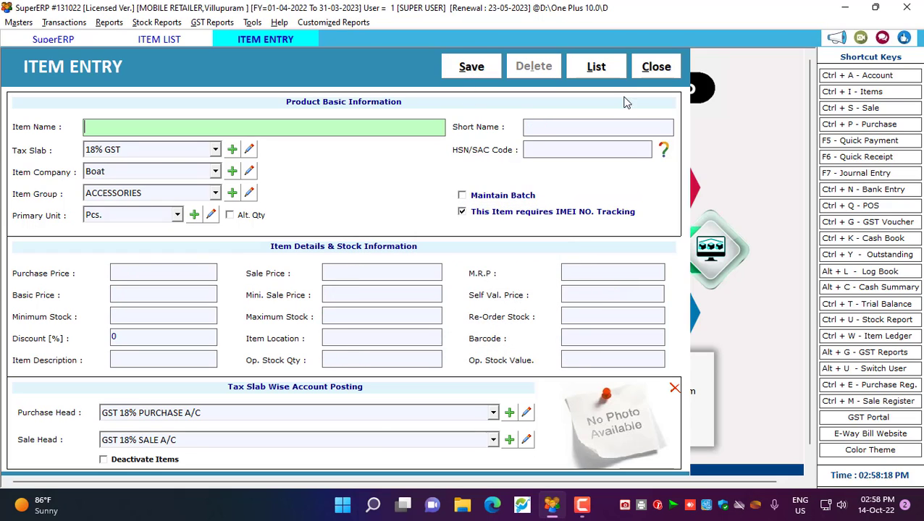
pyautogui.click(656, 67)
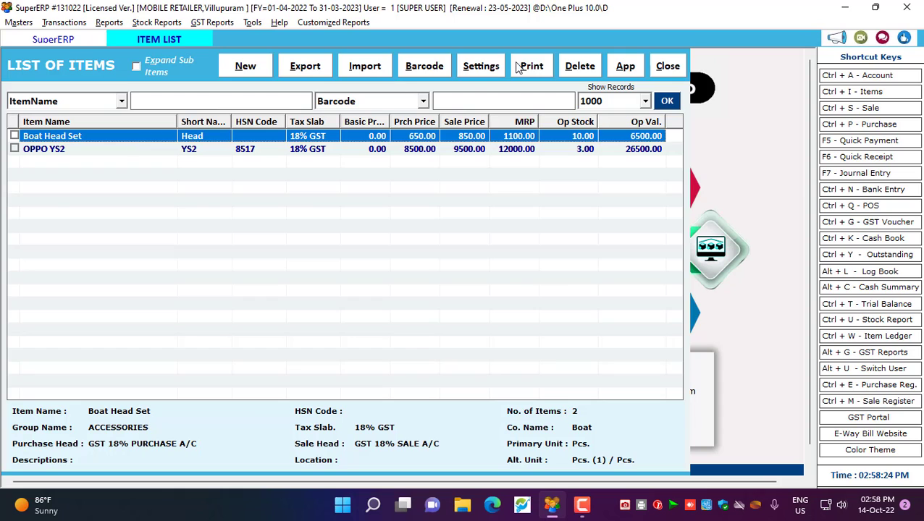
pyautogui.click(667, 66)
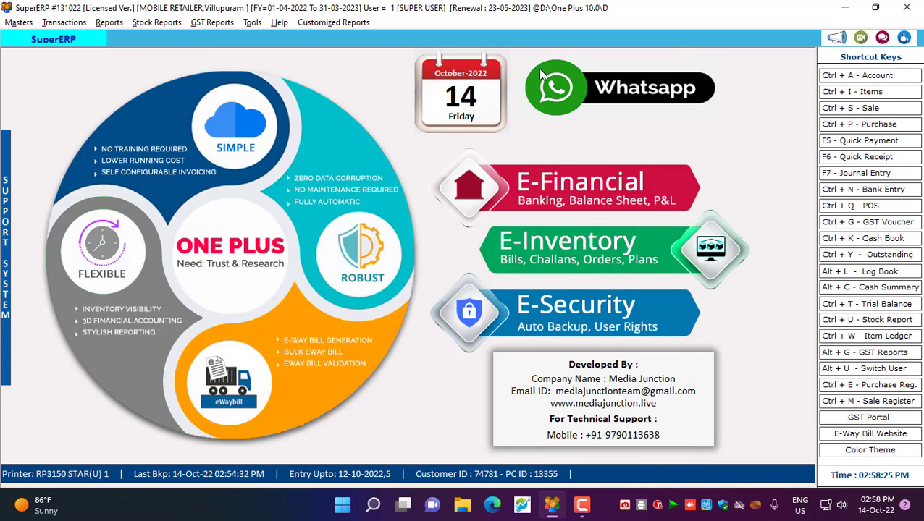
# Step: Start a credit purchase dated 14-10-2022 from MS TRADERS in the Purchase series with bill number 2
pyautogui.click(877, 124)
pyautogui.click(293, 67)
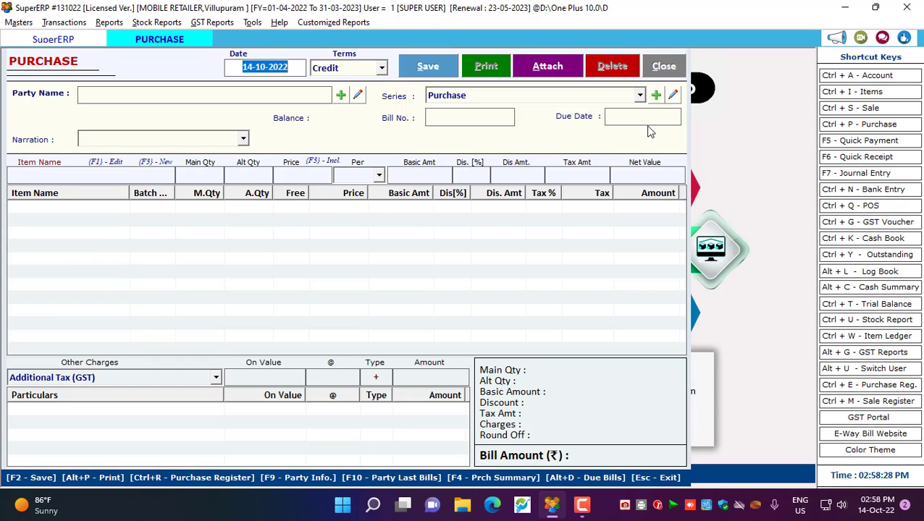
pyautogui.press('Return')
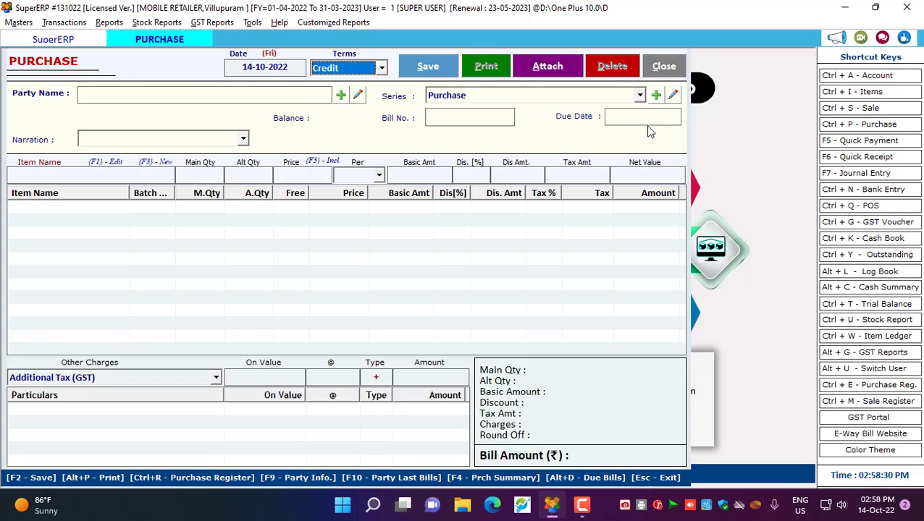
pyautogui.press('Return')
pyautogui.press('Down')
pyautogui.press('Down')
pyautogui.press('Return')
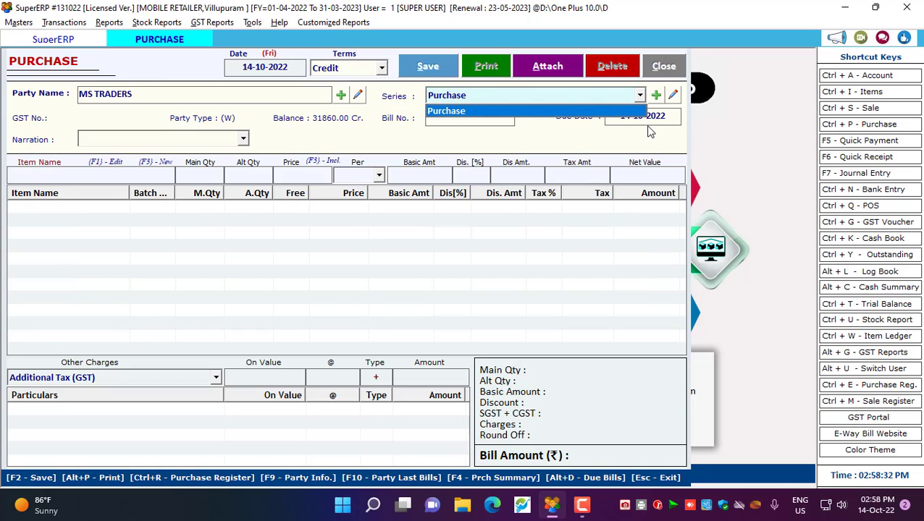
pyautogui.press('Return')
pyautogui.press('Return')
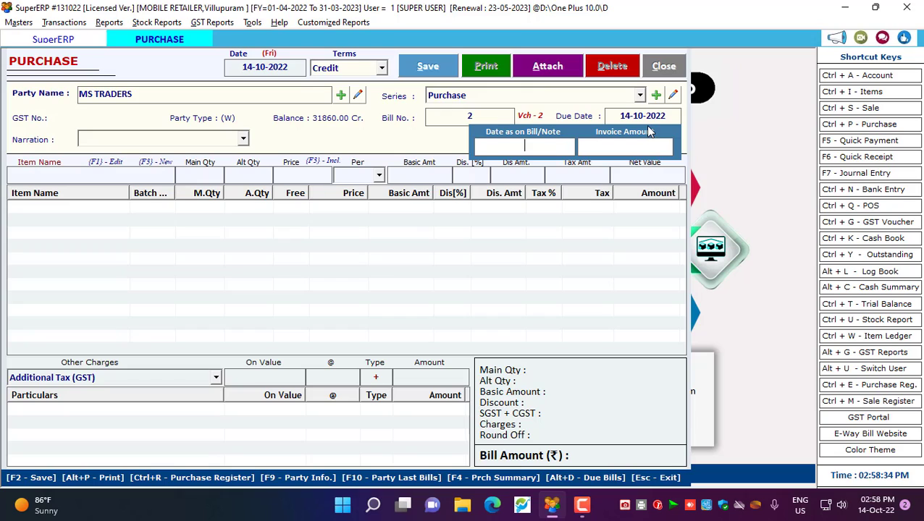
# Step: Leave the purchase's narration blank and proceed past the bill details to the item line
pyautogui.write('tga')
pyautogui.press('BackSpace')
pyautogui.press('BackSpace')
pyautogui.press('BackSpace')
pyautogui.write('RED2563')
pyautogui.press('Return')
pyautogui.press('Return')
pyautogui.press('Return')
pyautogui.press('Return')
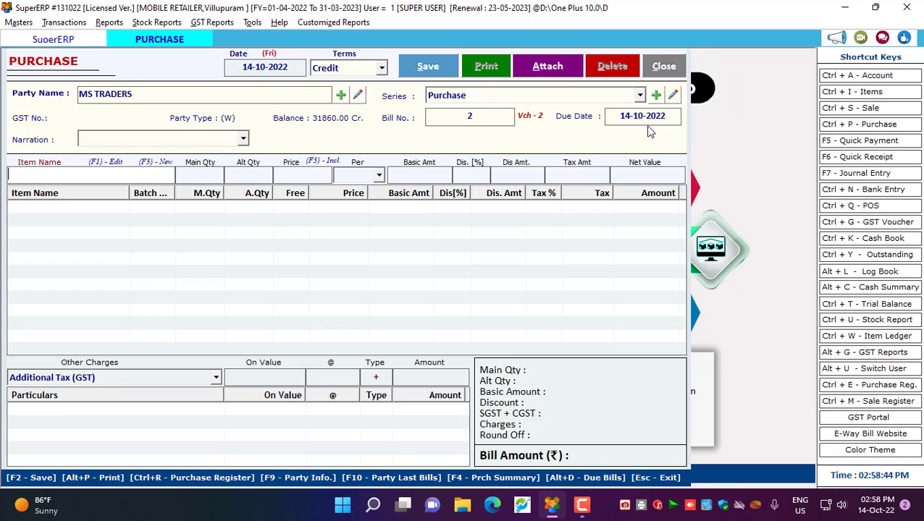
# Step: Select Boat Head Set as the purchase item and set its quantity to 5 pieces
pyautogui.write('BO')
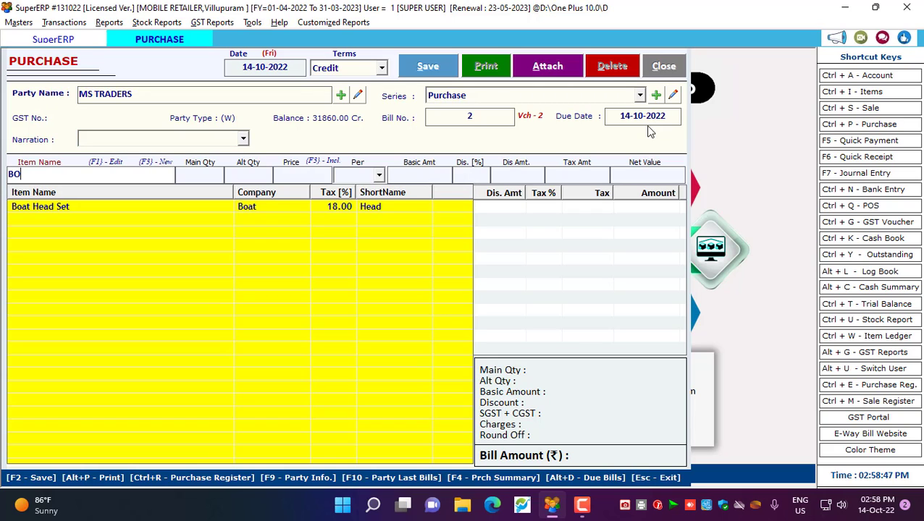
pyautogui.press('Down')
pyautogui.press('Return')
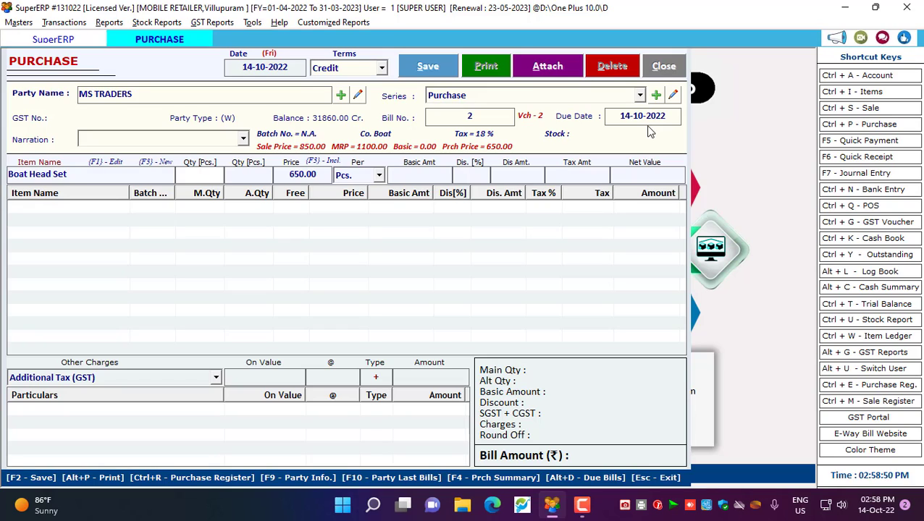
pyautogui.write('5')
pyautogui.press('Return')
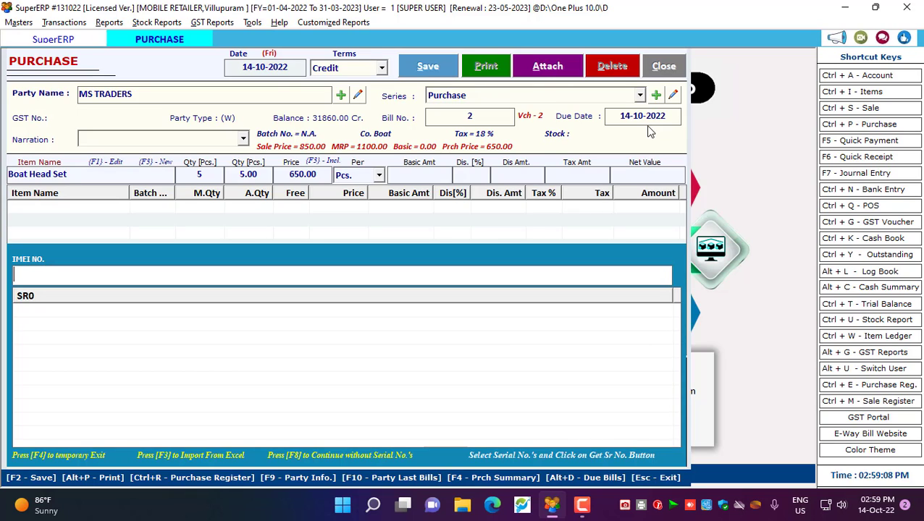
# Step: Generate five consecutive IMEI numbers starting from 50012 for the Boat Head Set
pyautogui.write('50012')
pyautogui.press('Return')
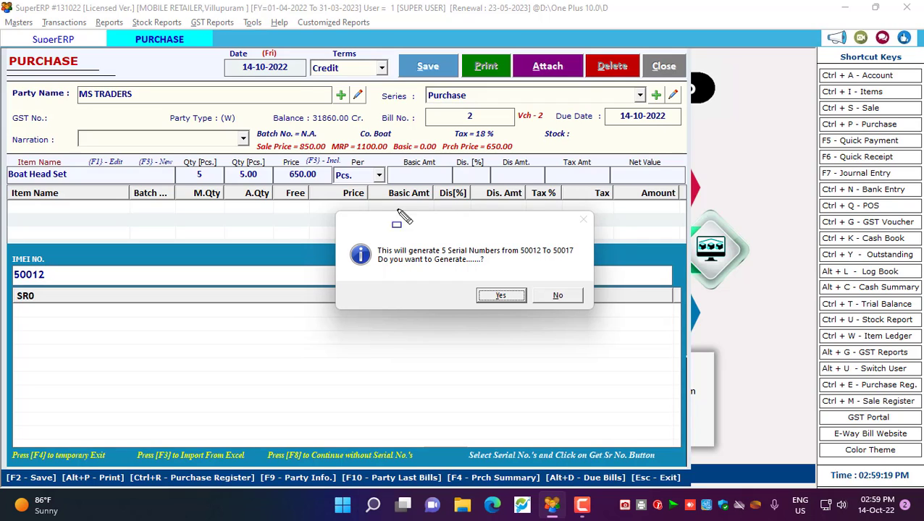
pyautogui.moveTo(327, 207)
pyautogui.mouseDown()
pyautogui.moveTo(565, 322)
pyautogui.moveTo(601, 315)
pyautogui.mouseUp()
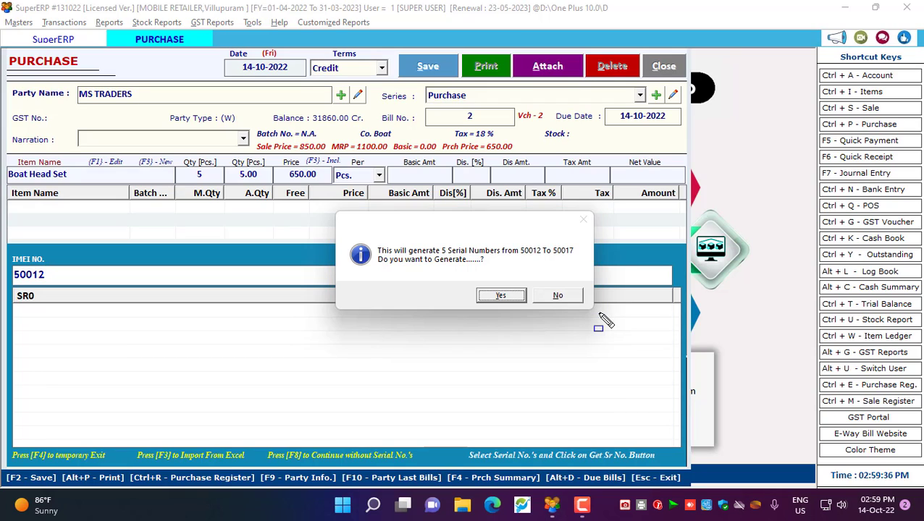
pyautogui.moveTo(489, 220); pyautogui.dragTo(416, 228)
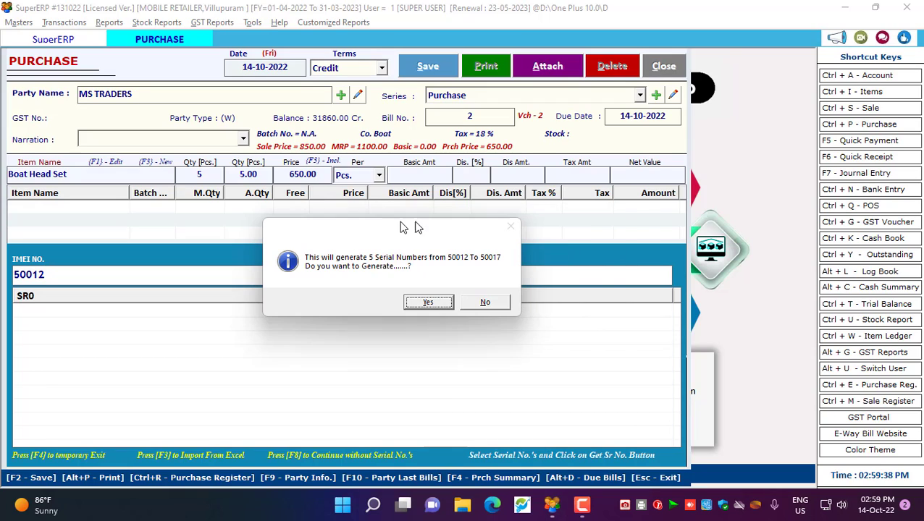
pyautogui.click(408, 304)
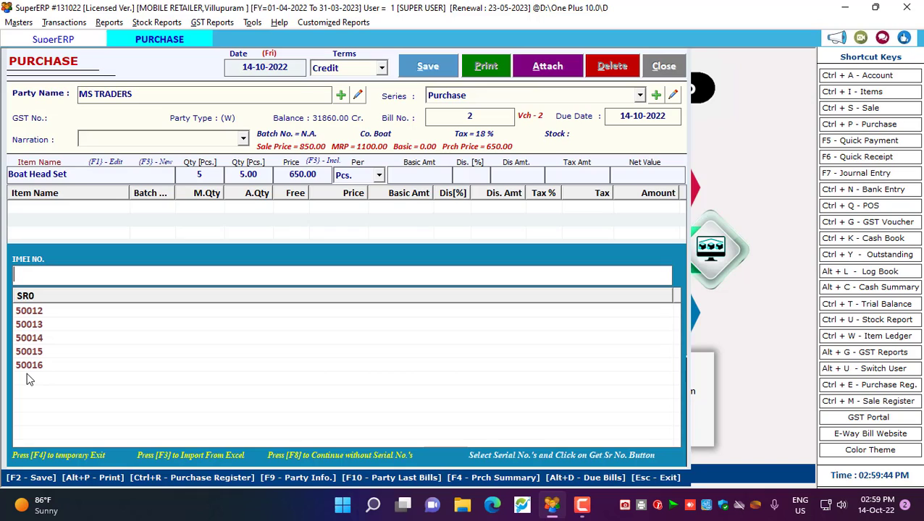
# Step: Accept the IMEI numbers, add the Boat Head Set line at a price of 650, and save the purchase entry
pyautogui.press('Return')
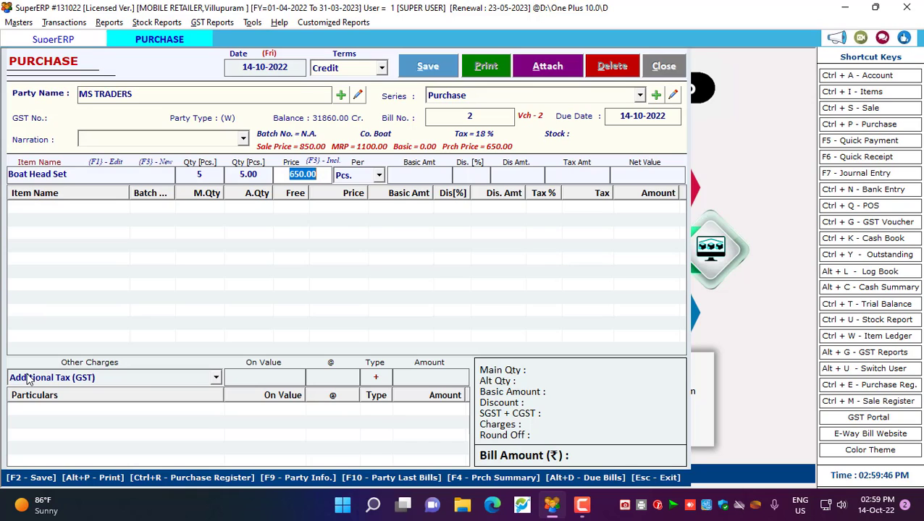
pyautogui.press('Return')
pyautogui.press('Return')
pyautogui.press('Return')
pyautogui.press('Return')
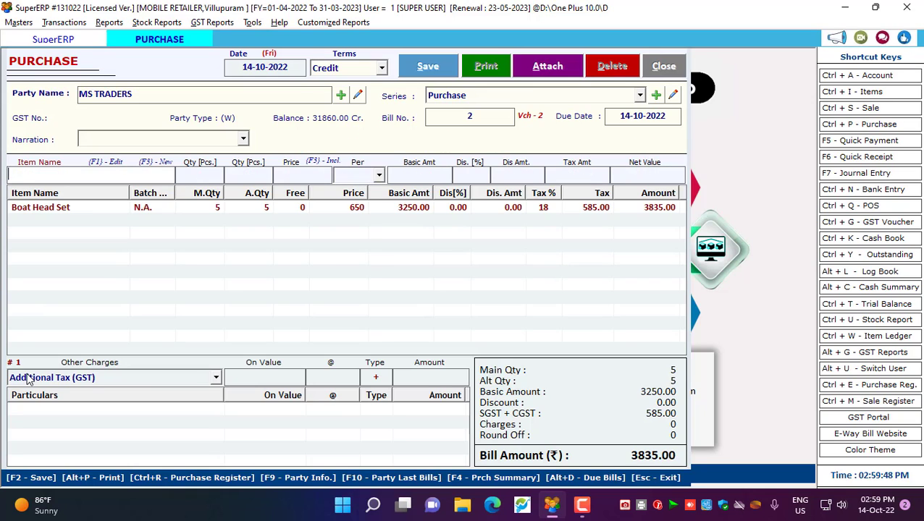
pyautogui.press('F2')
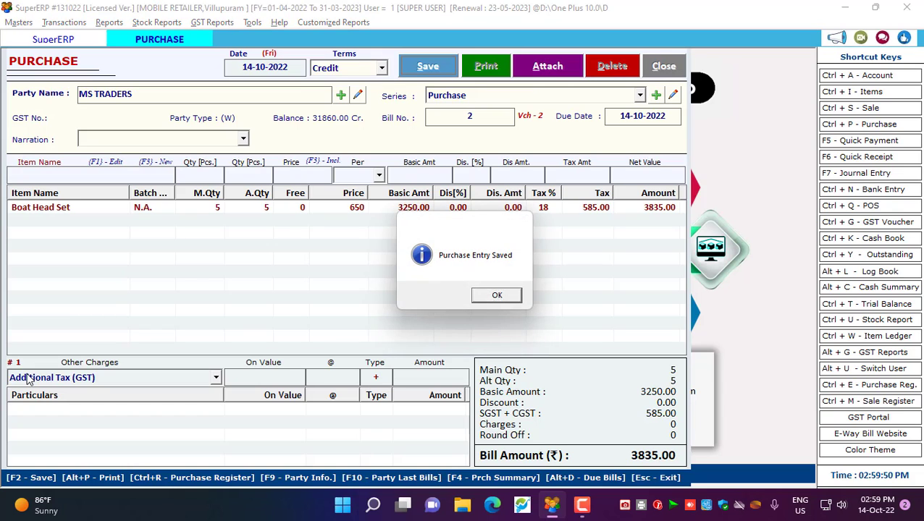
# Step: Dismiss the confirmation of the saved purchase and close the purchase entry form
pyautogui.press('Return')
pyautogui.click(500, 298)
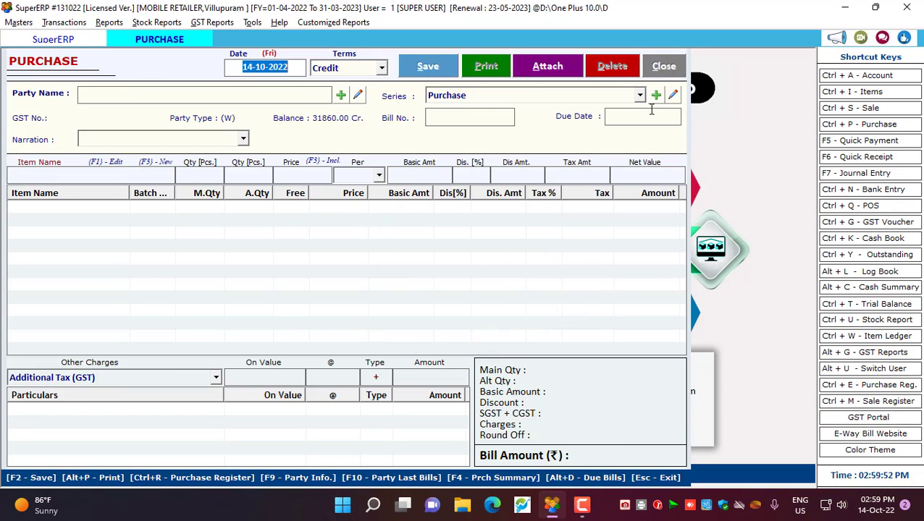
pyautogui.click(678, 62)
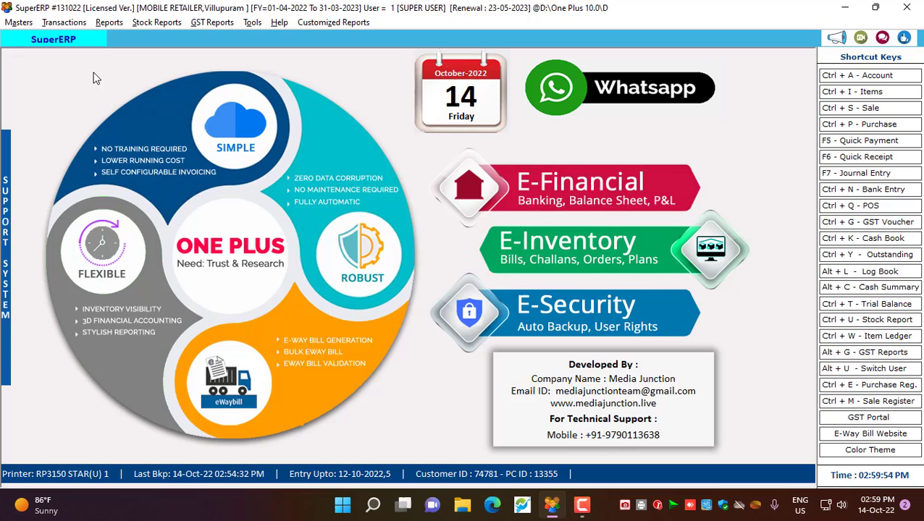
# Step: Run the stock summary for 01-04-2022 to 14-10-2022 and check the purchased quantity of the Boat Head Set
pyautogui.click(152, 23)
pyautogui.click(181, 53)
pyautogui.click(388, 78)
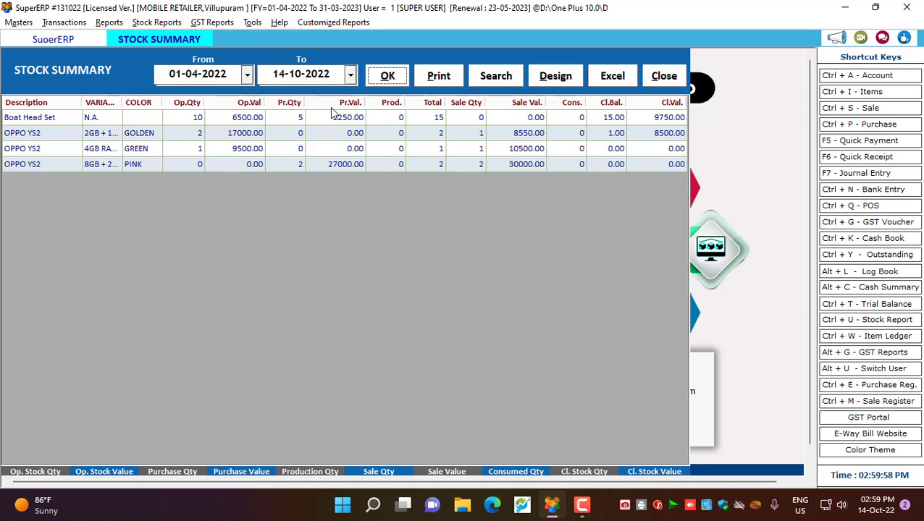
pyautogui.click(301, 121)
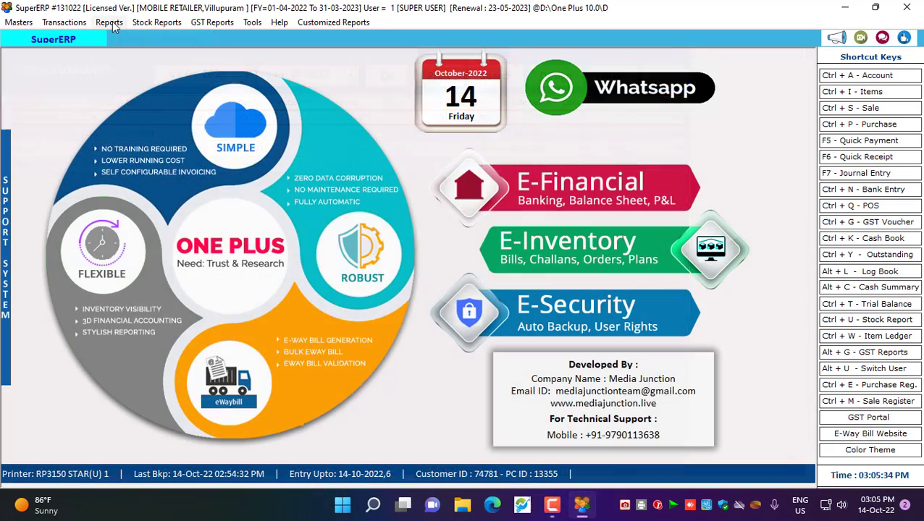
# Step: Run the item-wise serial number report for Boat Head Set as on 14-10-2022 and examine the serial numbers available in stock
pyautogui.click(109, 23)
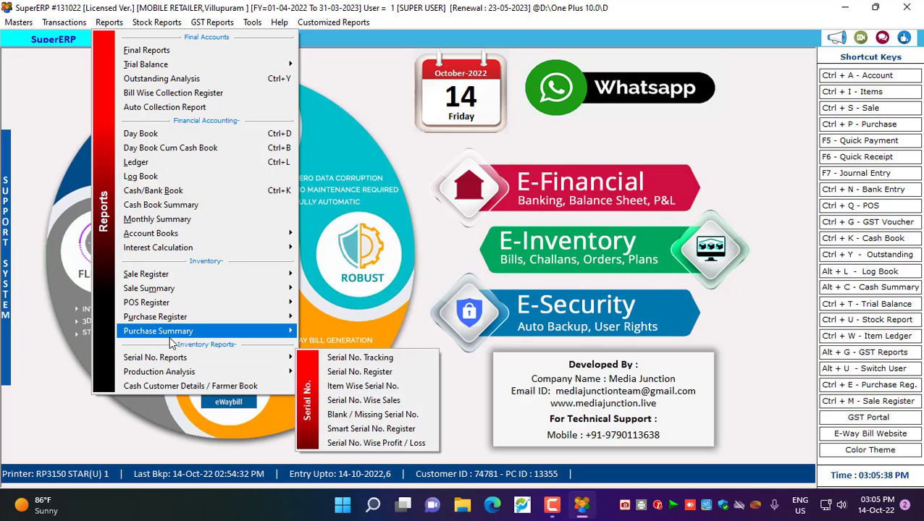
pyautogui.moveTo(170, 339)
pyautogui.moveTo(182, 360)
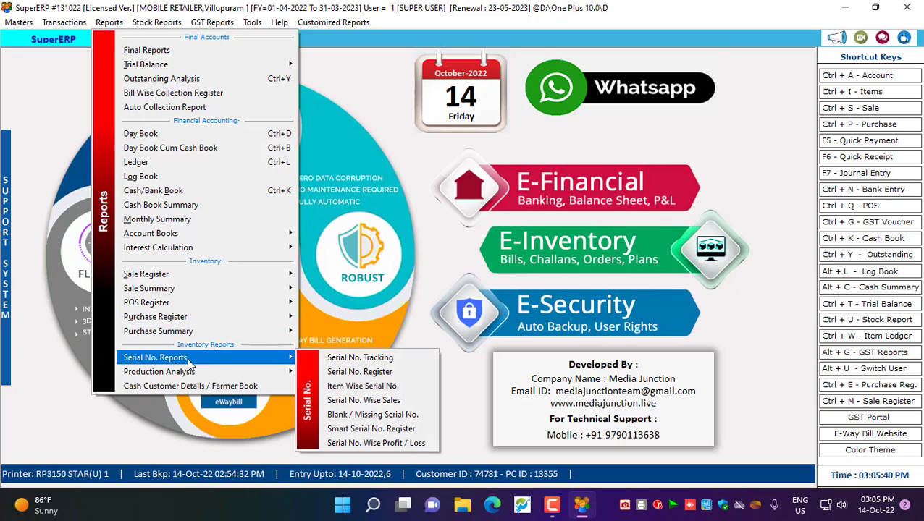
pyautogui.click(360, 389)
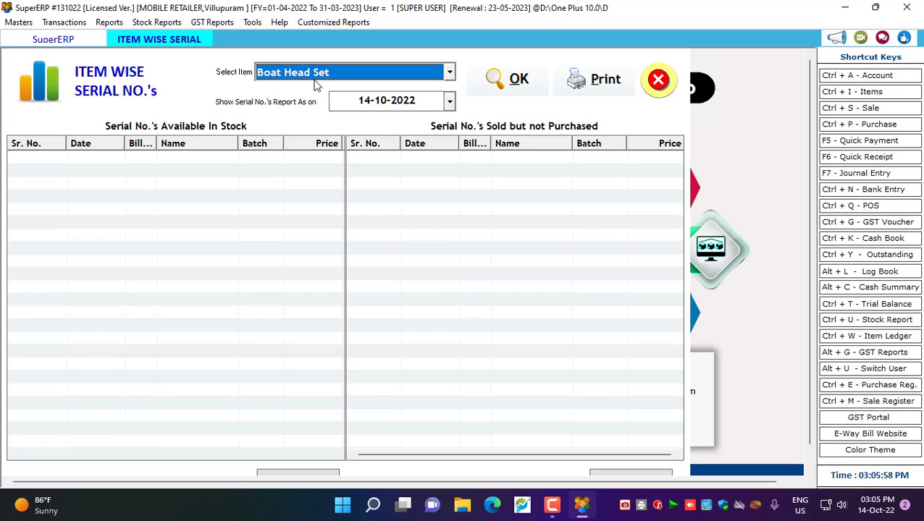
pyautogui.click(510, 85)
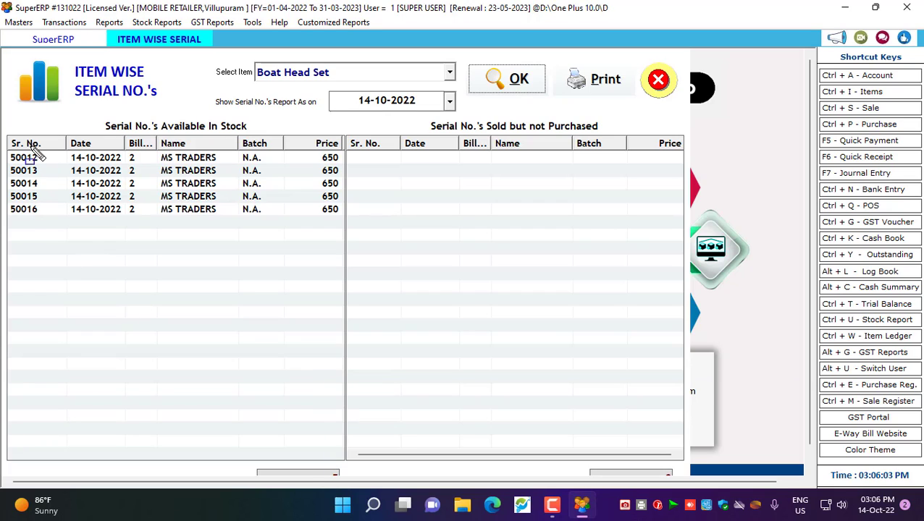
pyautogui.moveTo(6, 150)
pyautogui.mouseDown()
pyautogui.moveTo(68, 200)
pyautogui.moveTo(66, 227)
pyautogui.mouseUp()
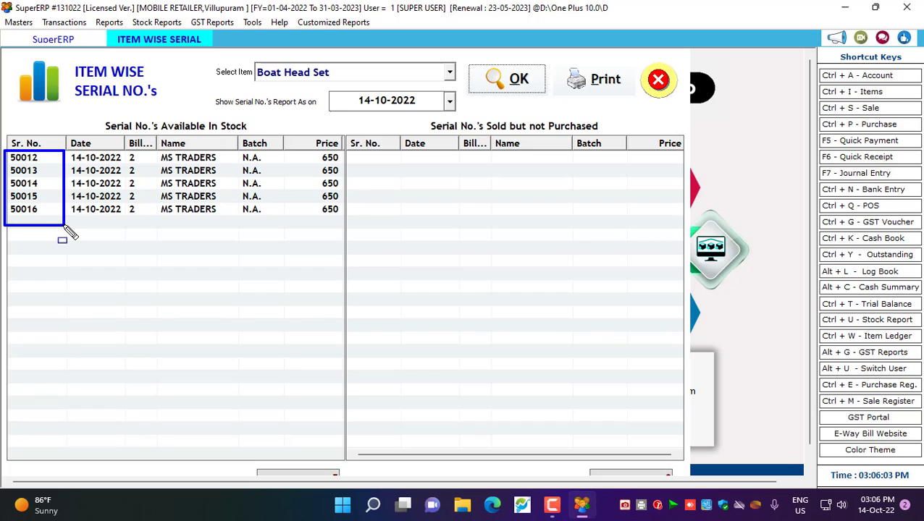